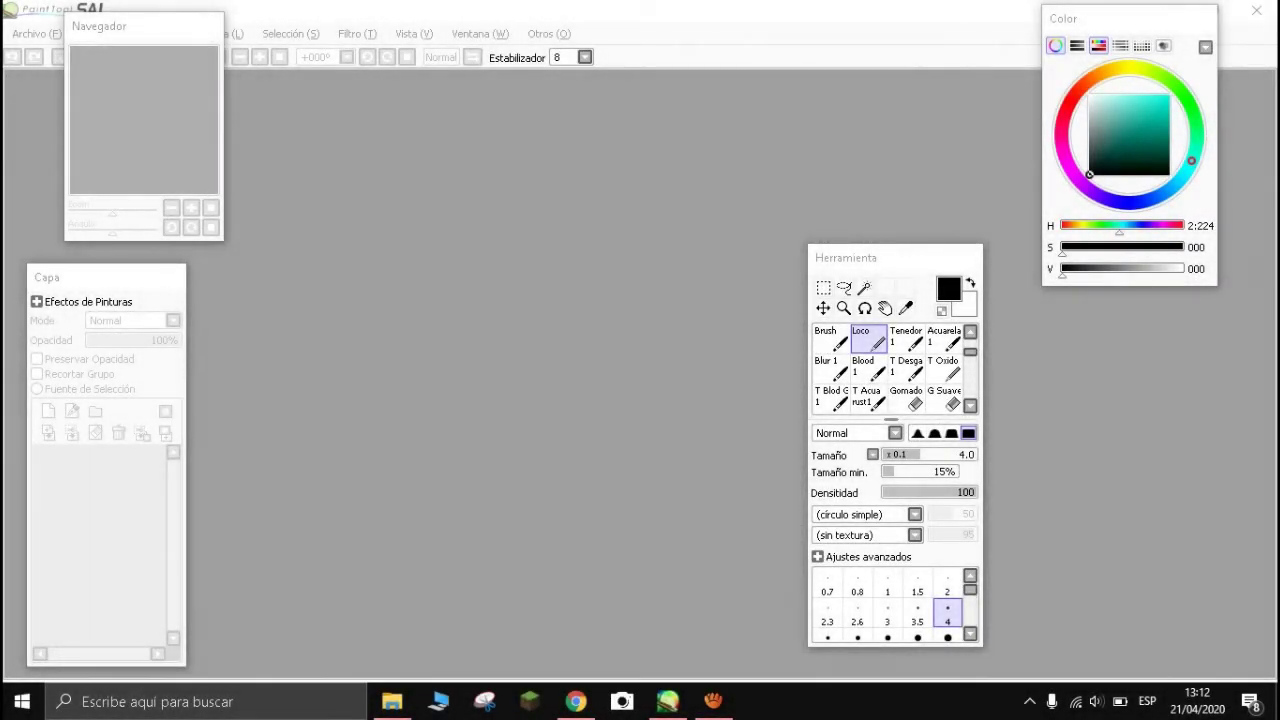
- Drag the floating Color, Navegador and Herramienta panels to new spots on the canvas
left_click_drag(1100, 18, 1111, 57)
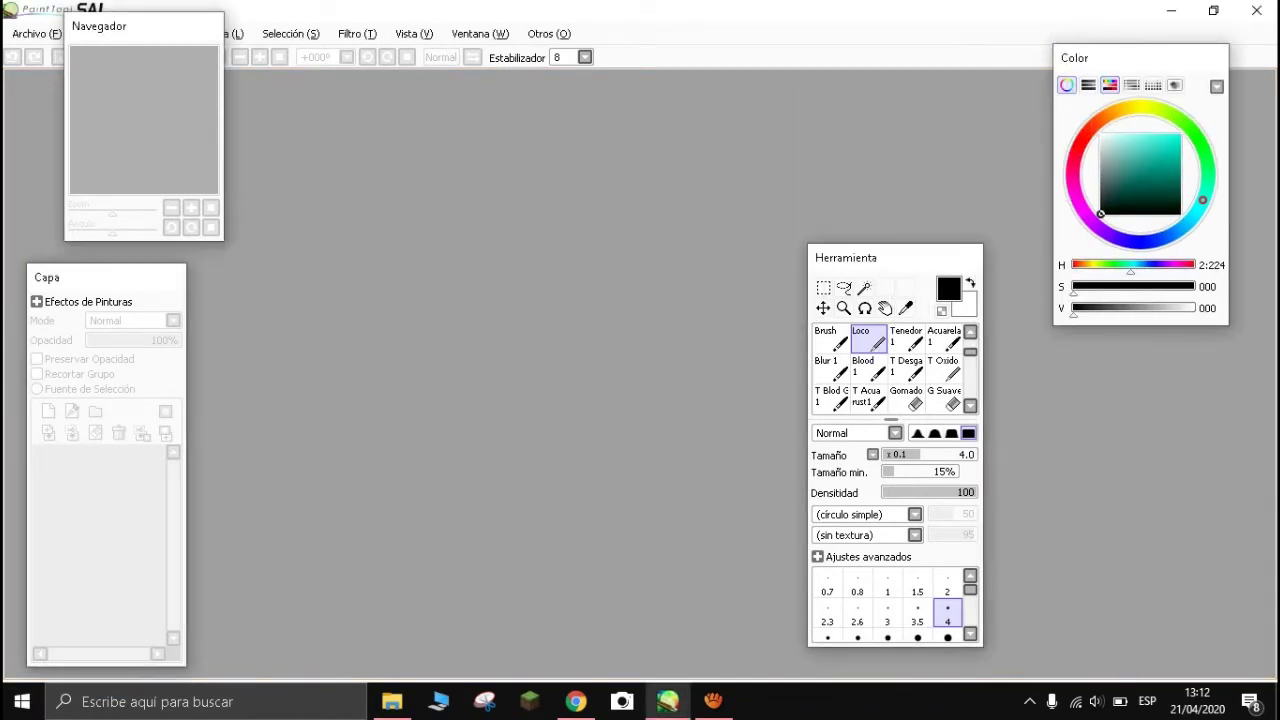
left_click_drag(140, 26, 369, 137)
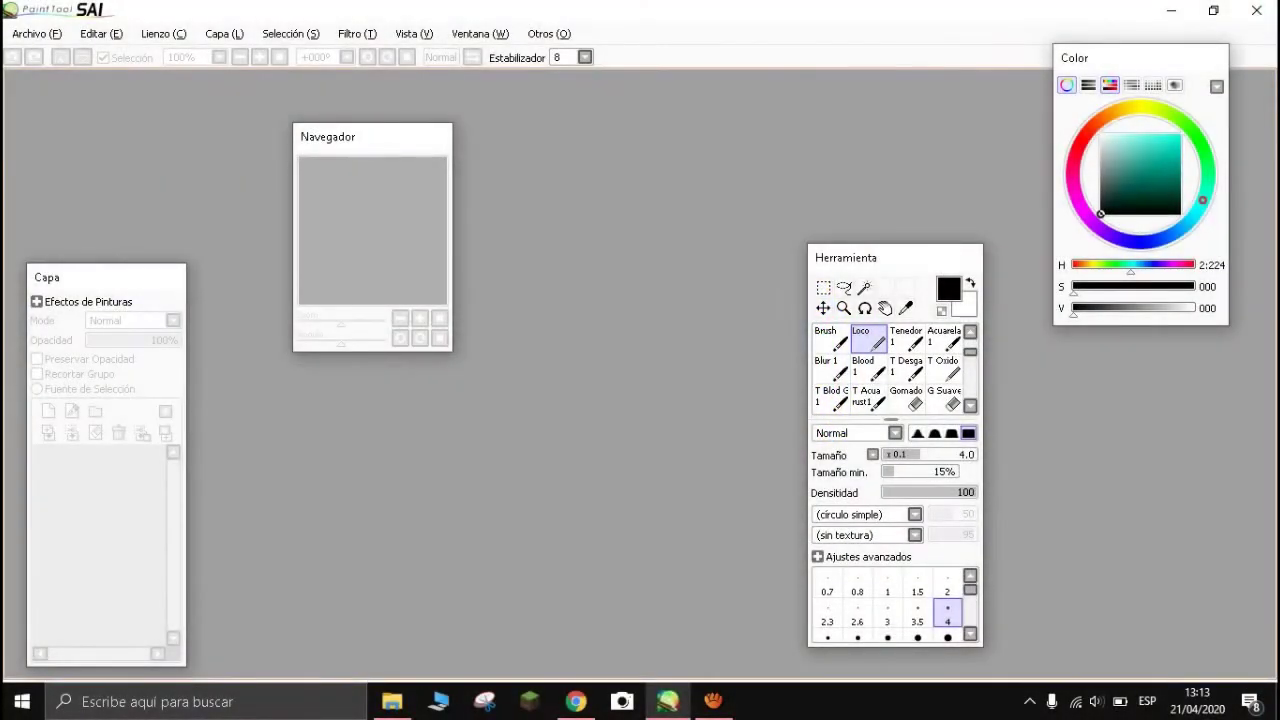
left_click_drag(328, 136, 72, 90)
left_click_drag(845, 257, 390, 273)
mouse_move(1075, 57)
left_mouse_down()
mouse_move(900, 85)
mouse_move(1120, 23)
left_mouse_up()
- Reposition the Color and Herramienta panels once more, then close Paint Tool SAI
mouse_move(390, 273)
left_mouse_down()
mouse_move(1147, 293)
mouse_move(1135, 284)
left_mouse_up()
left_click_drag(1120, 23, 902, 76)
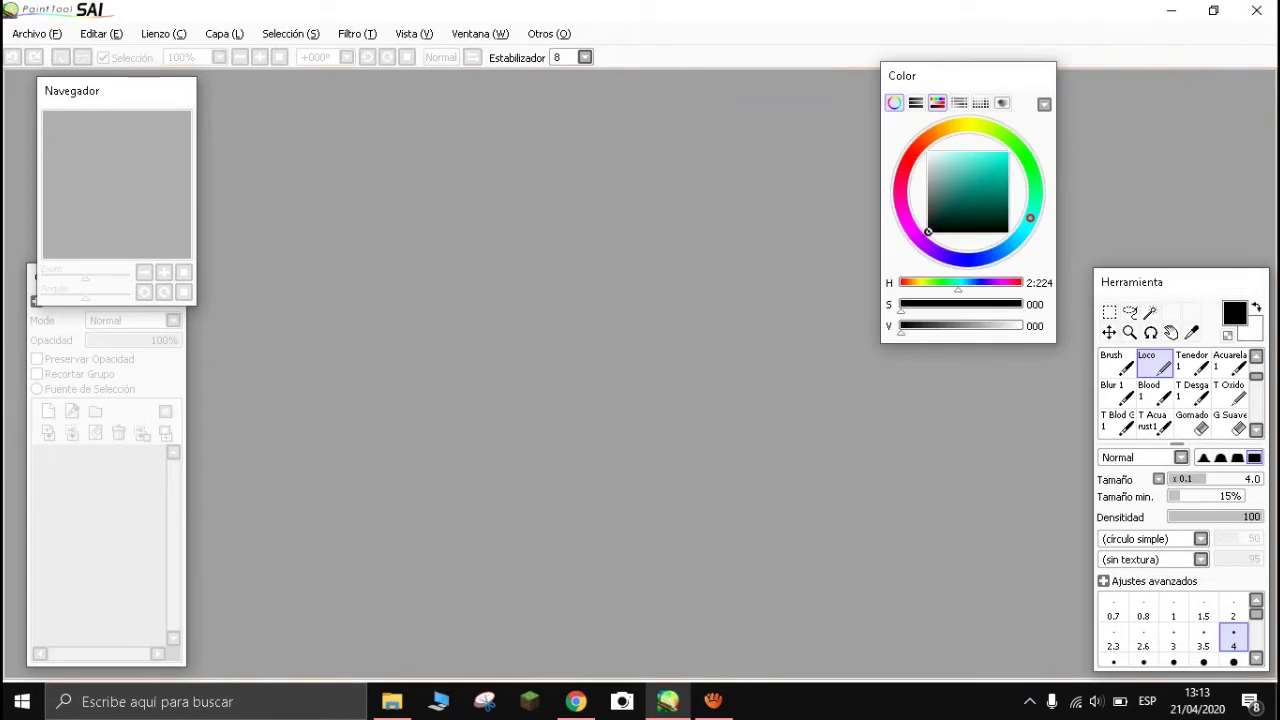
left_click_drag(1131, 282, 712, 221)
left_click_drag(80, 90, 255, 108)
left_click(1256, 10)
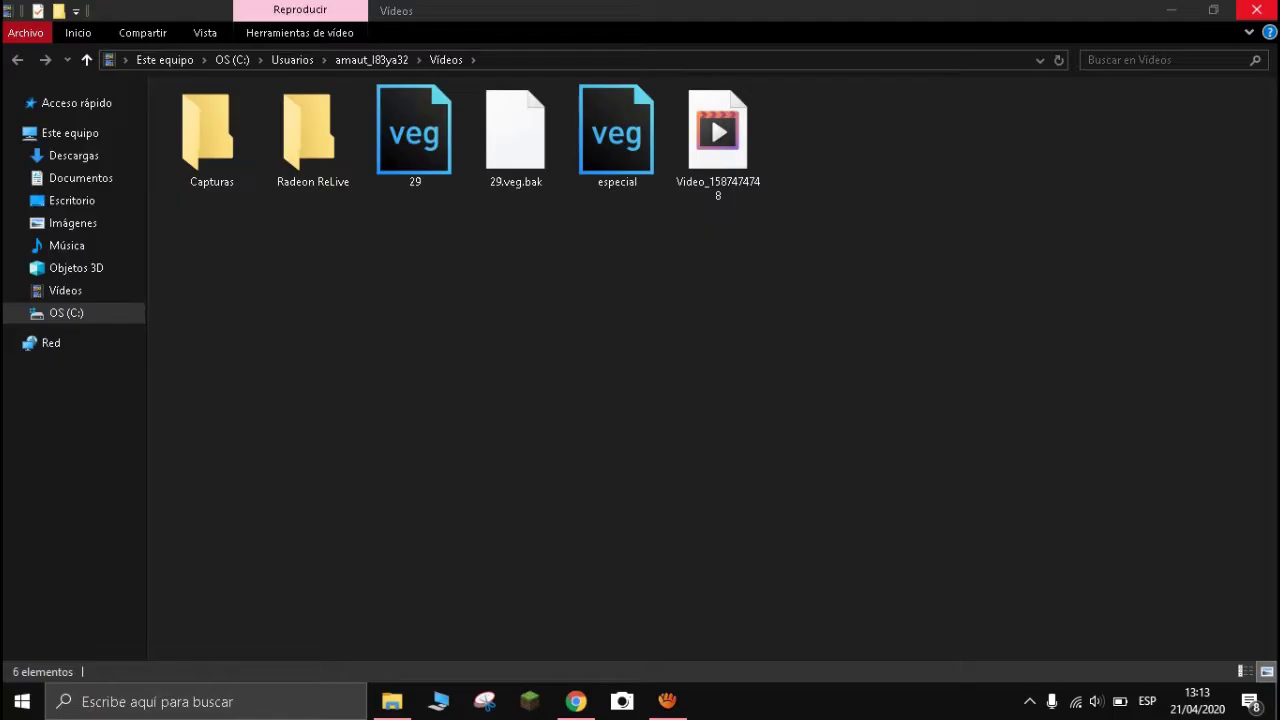
- Close the Videos window, open the Sai shortcut's file location, and select misc
left_click(1256, 10)
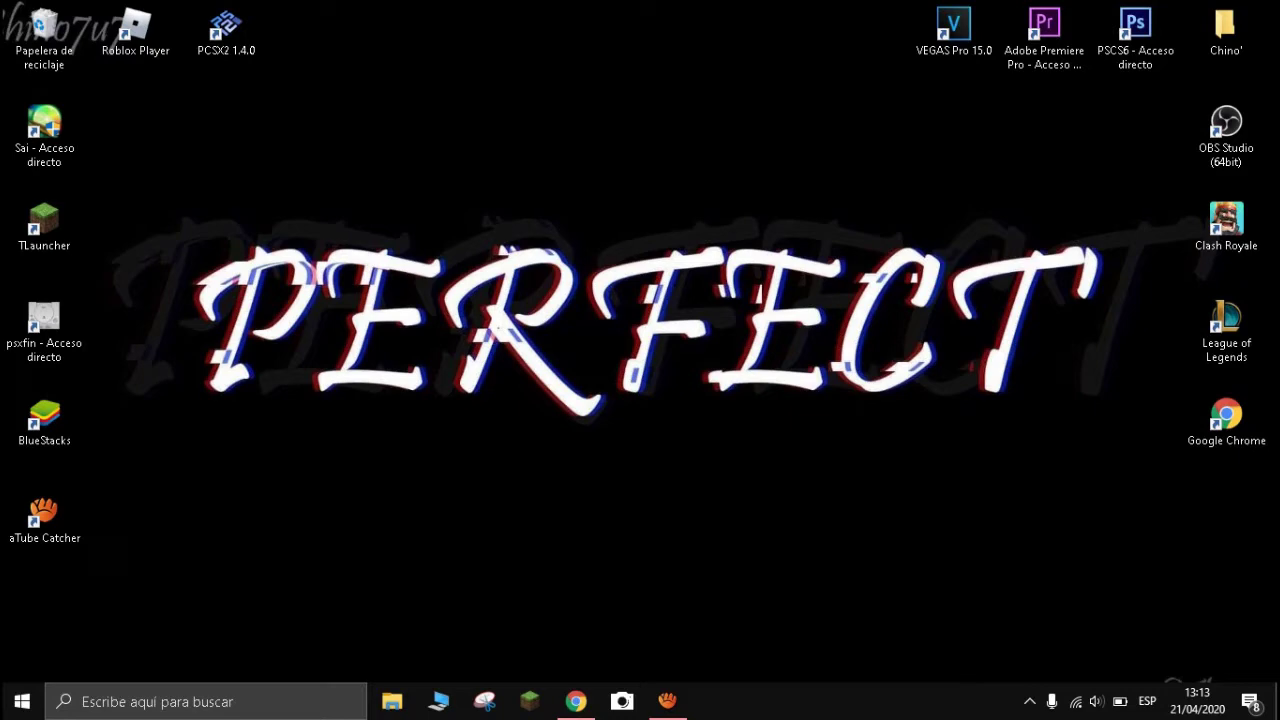
mouse_move(44, 125)
left_mouse_down()
mouse_move(680, 130)
mouse_move(44, 128)
left_mouse_up()
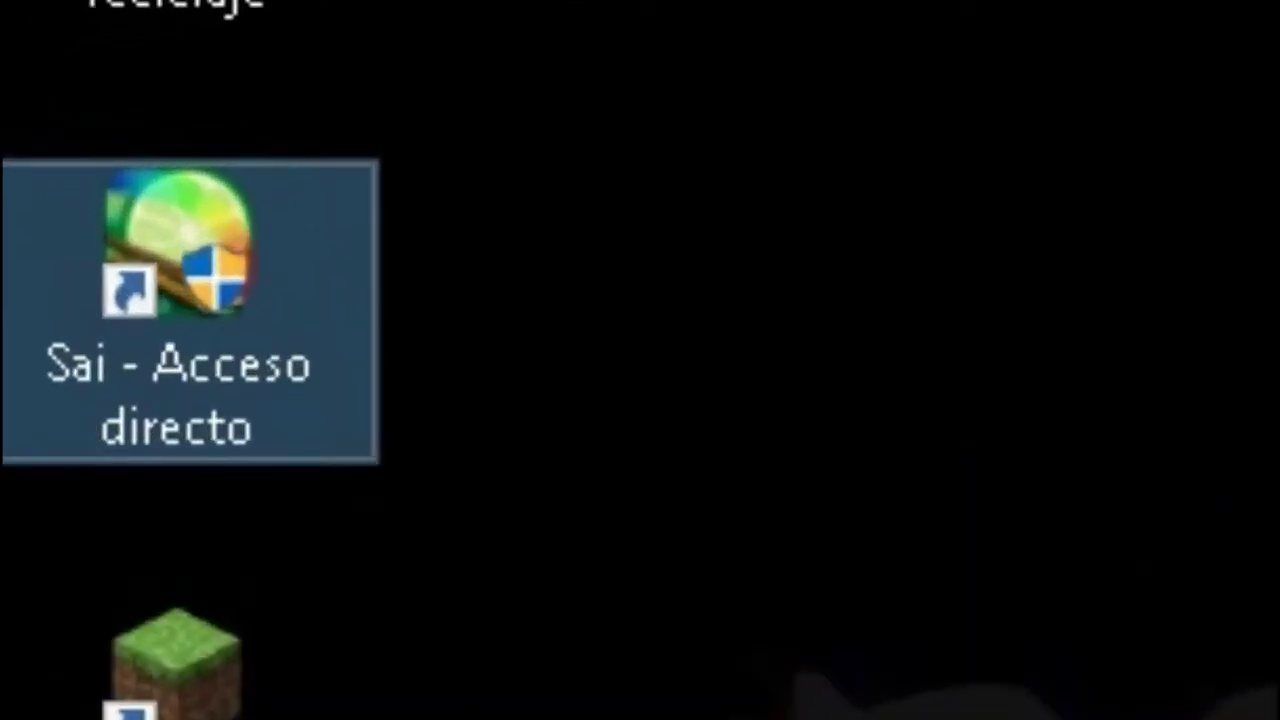
right_click(238, 302)
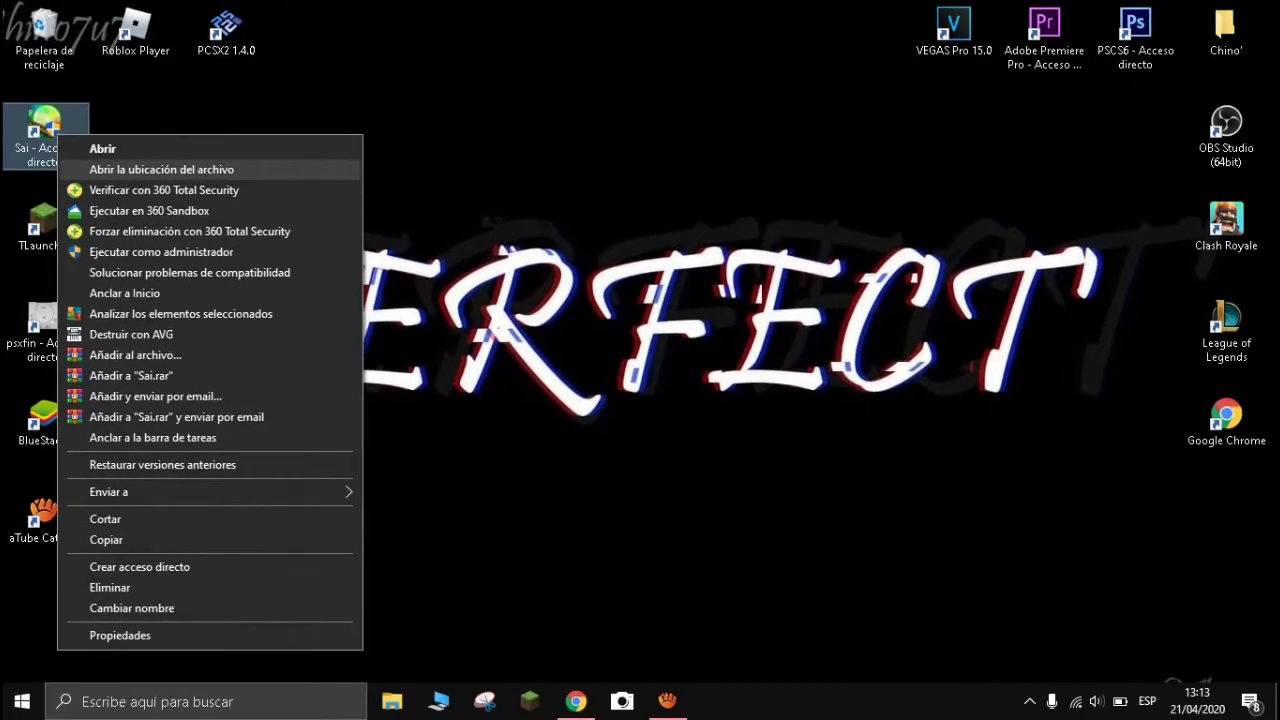
left_click(700, 460)
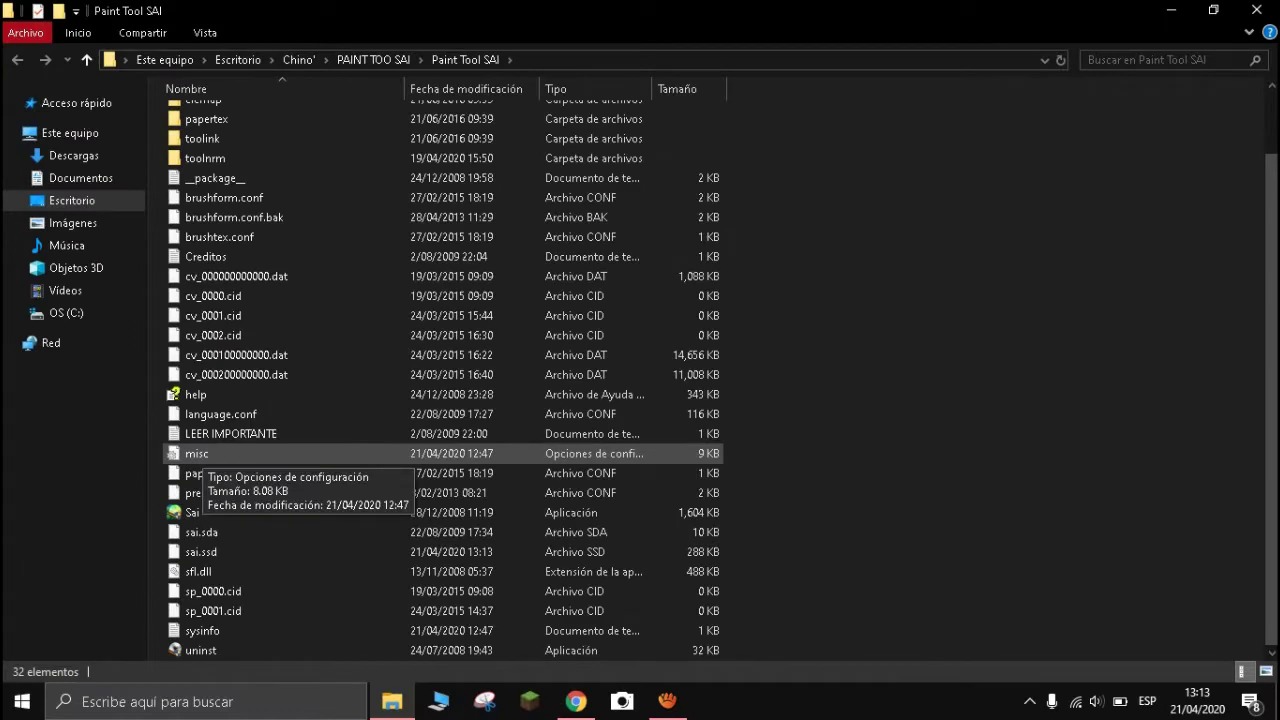
left_click(196, 453)
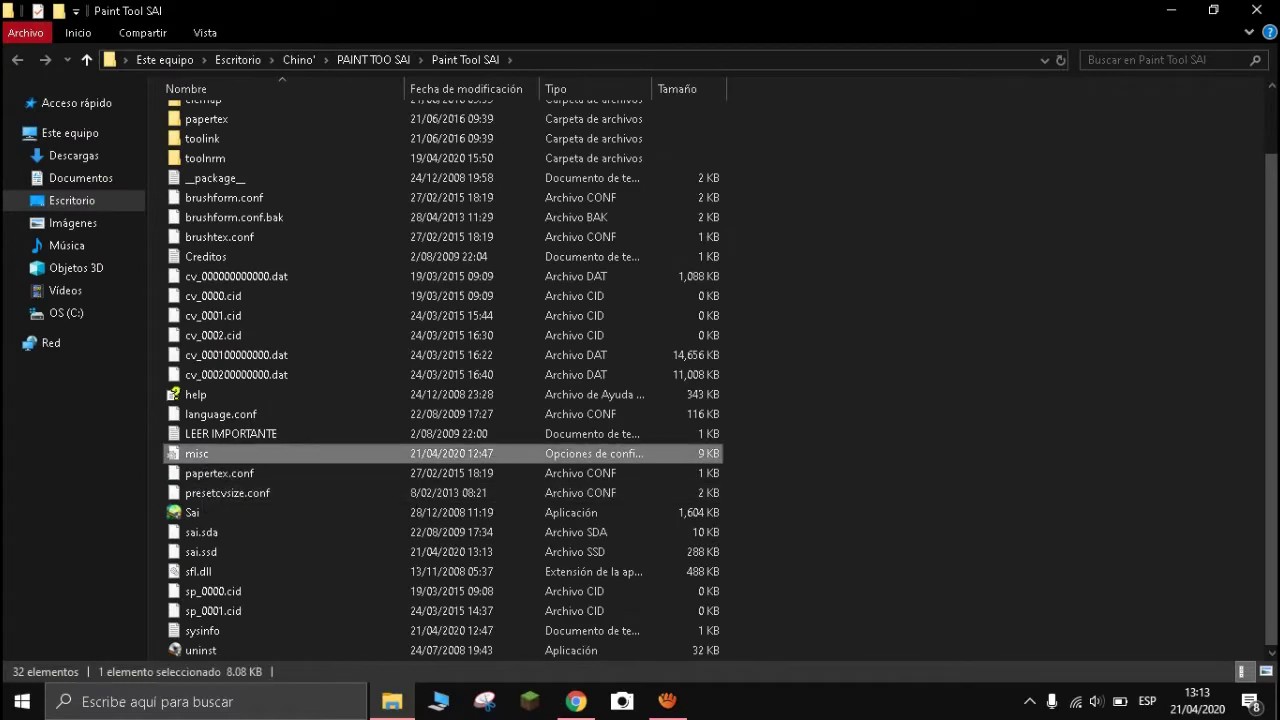
- Open misc in Notepad and scroll down to the [Panel] section
key("Return")
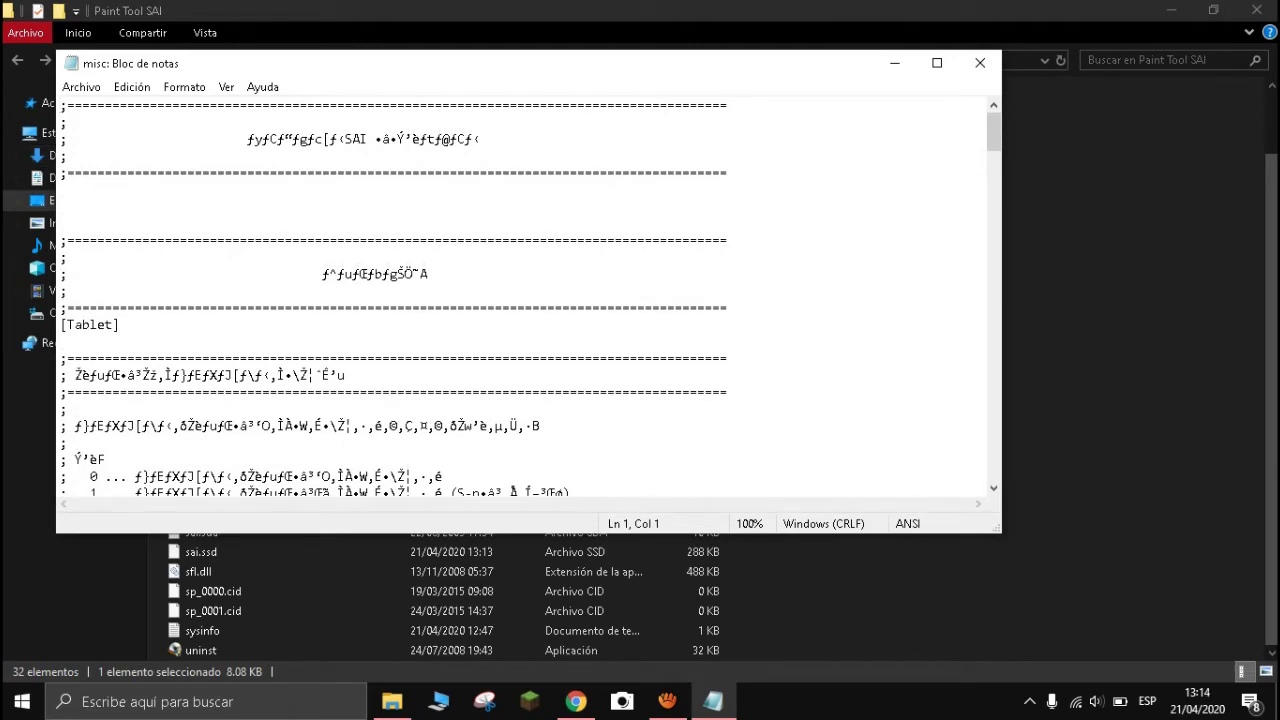
scroll(520, 300, "down", 1)
scroll(520, 300, "down", 7)
scroll(520, 300, "down", 4)
scroll(520, 300, "down", 2)
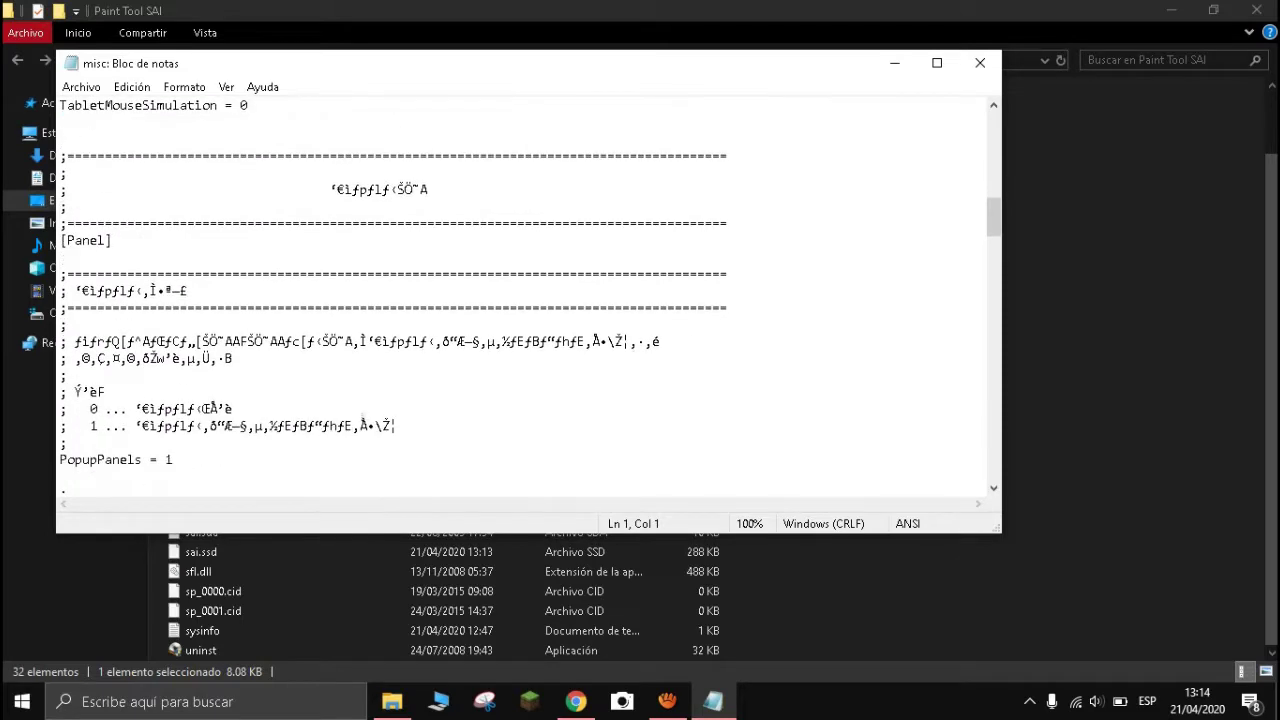
scroll(520, 300, "down", 1)
left_click_drag(113, 189, 66, 189)
left_click(113, 189)
scroll(530, 300, "down", 1)
scroll(530, 300, "down", 1)
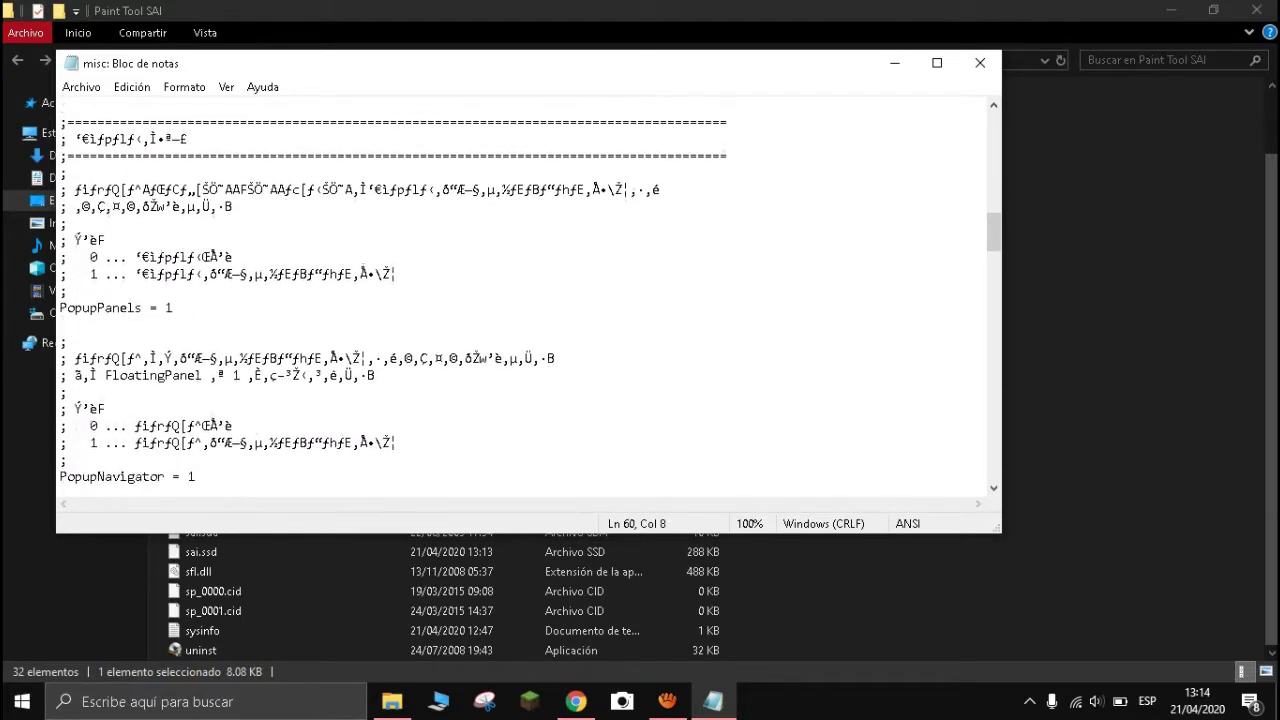
scroll(530, 300, "down", 1)
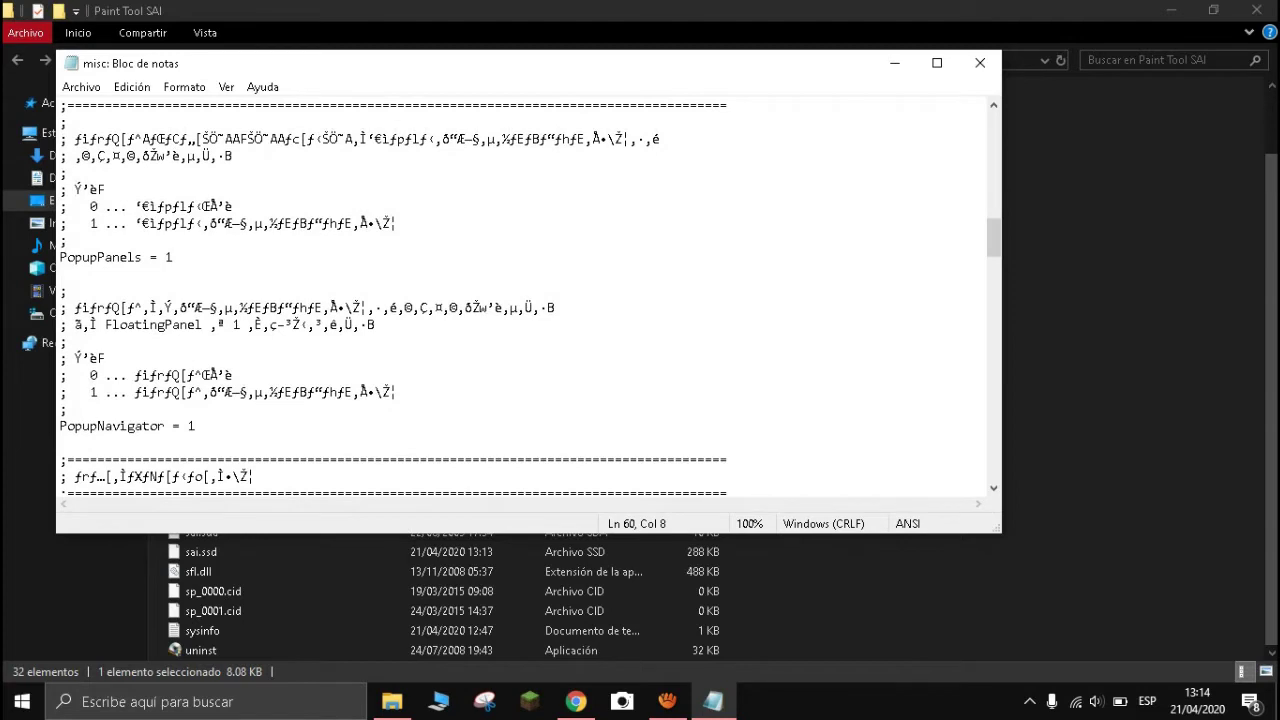
- Change PopupPanels and PopupNavigator from 1 to 0, then close Notepad saving misc.ini
left_click_drag(174, 257, 143, 257)
left_click(170, 273)
left_click(172, 257)
left_click(60, 443)
left_click(172, 257)
left_click(196, 426)
left_click(172, 257)
key("BackSpace")
type("0")
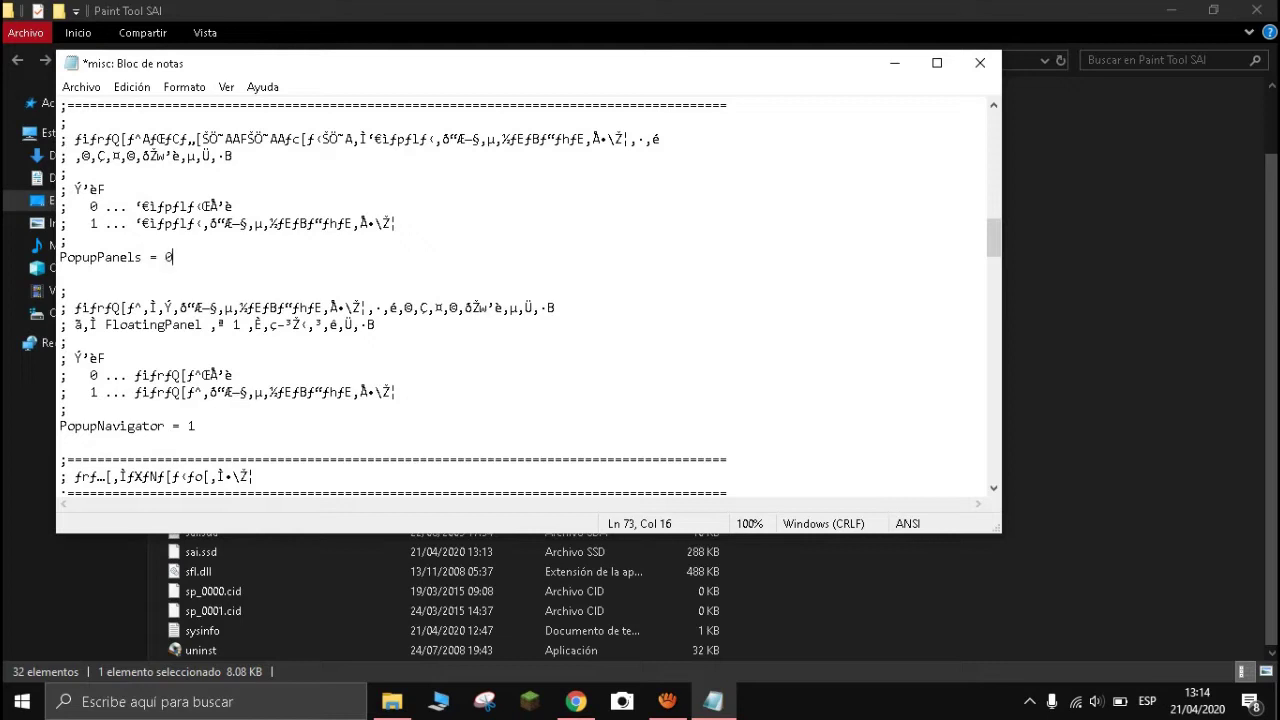
left_click(196, 426)
key("BackSpace")
type("0")
left_click(980, 62)
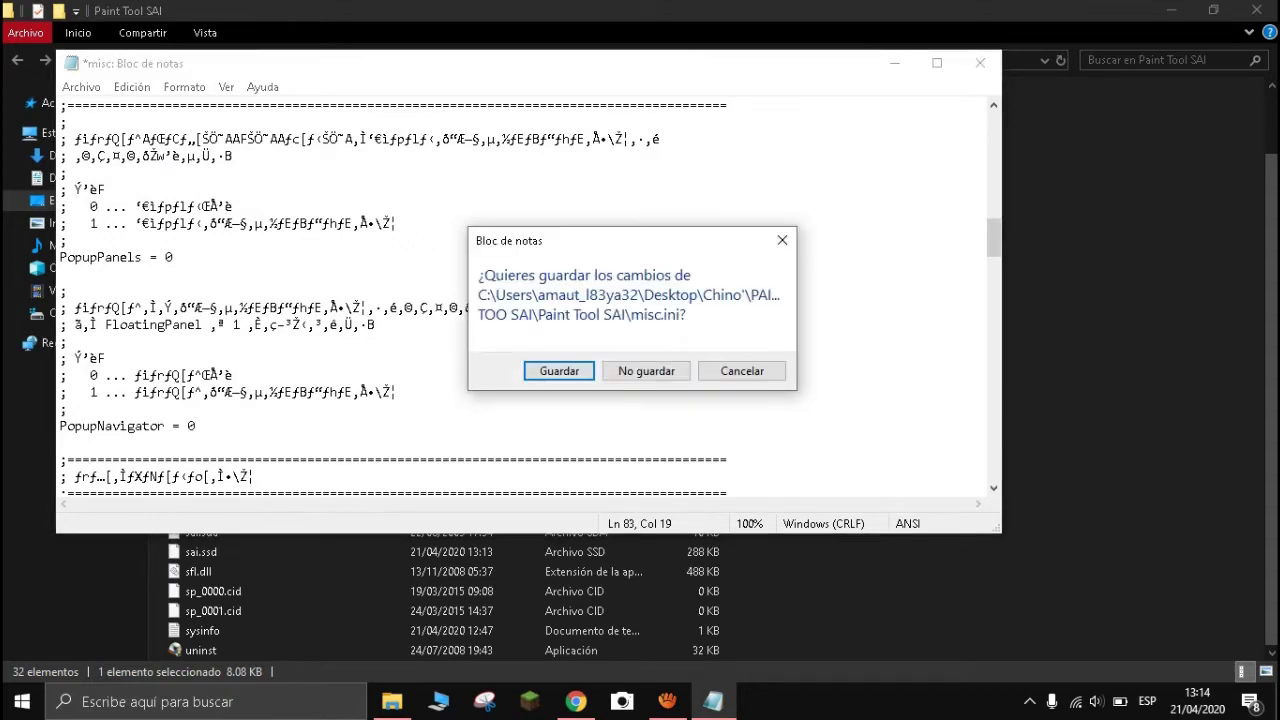
left_click(559, 371)
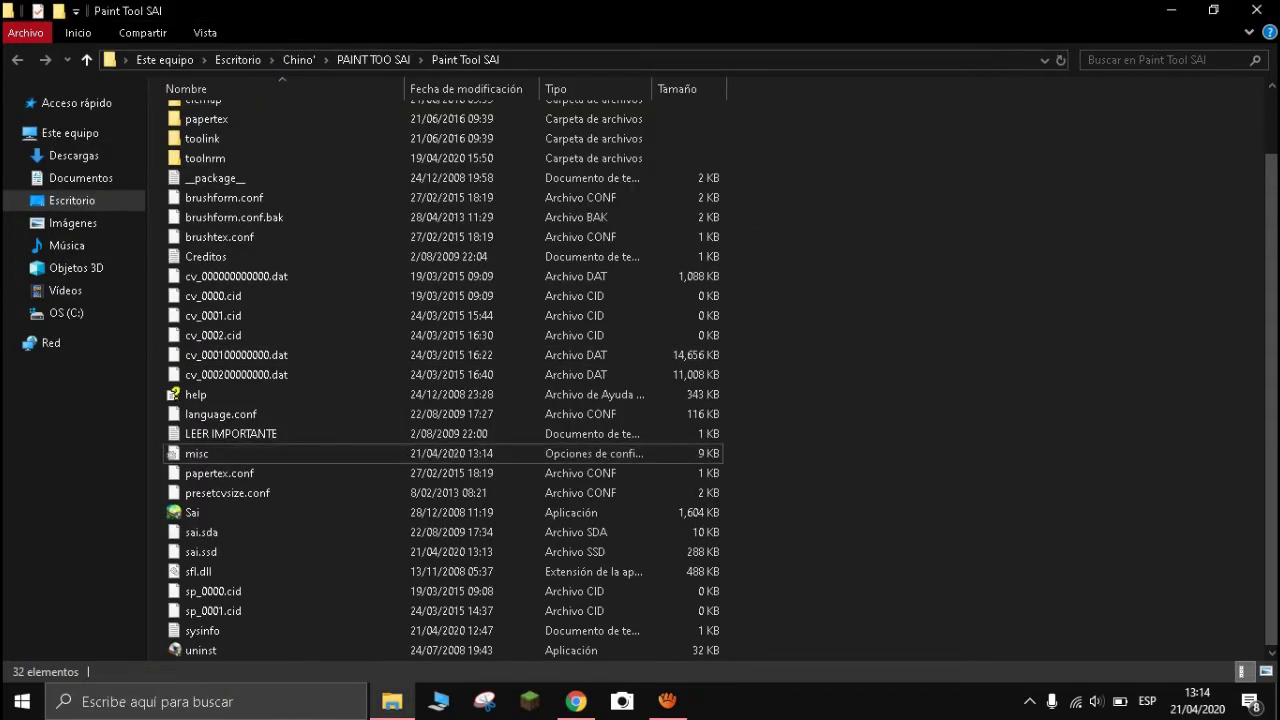
- Launch Sai.exe to check the docked panels, close it, and select misc again
left_click(192, 512)
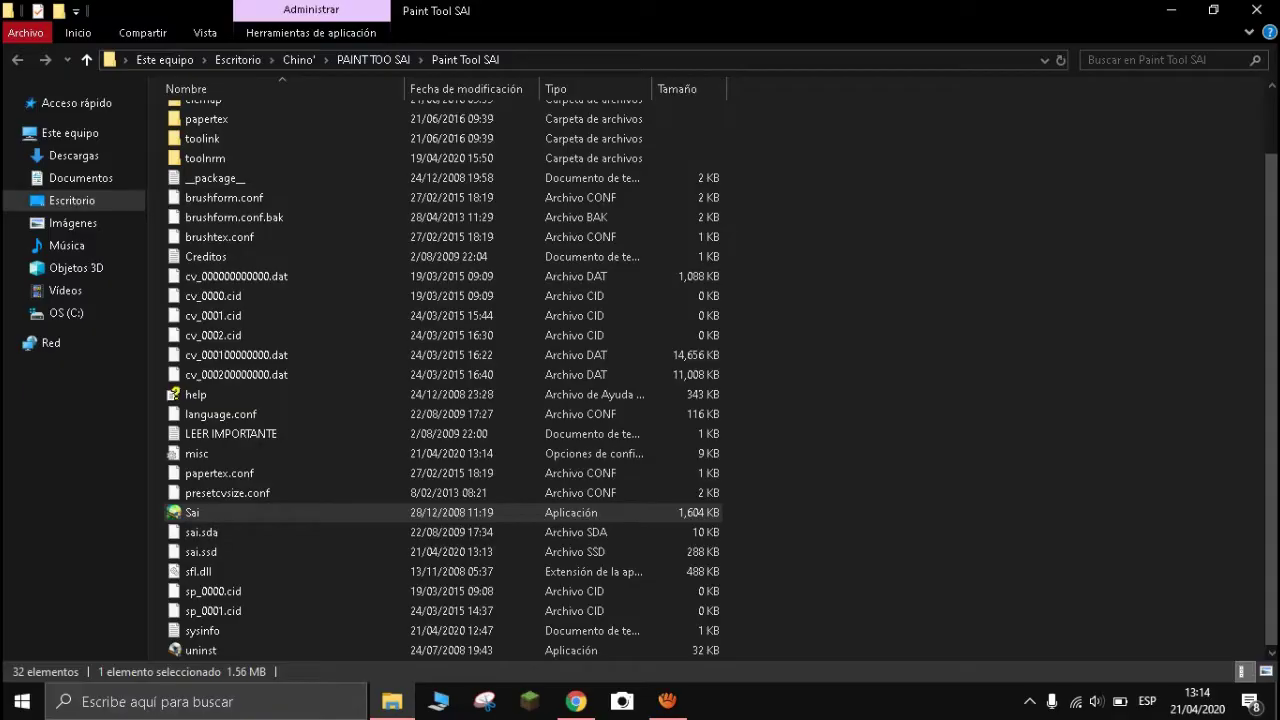
key("Return")
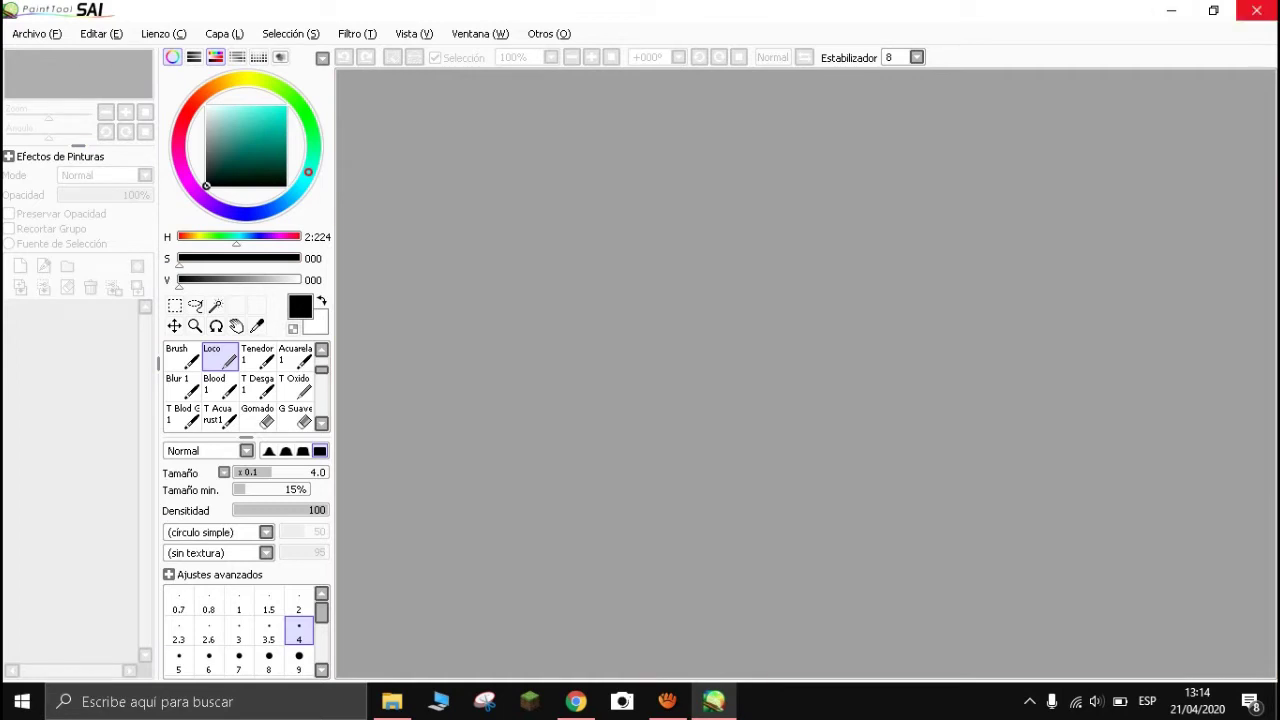
left_click(1256, 10)
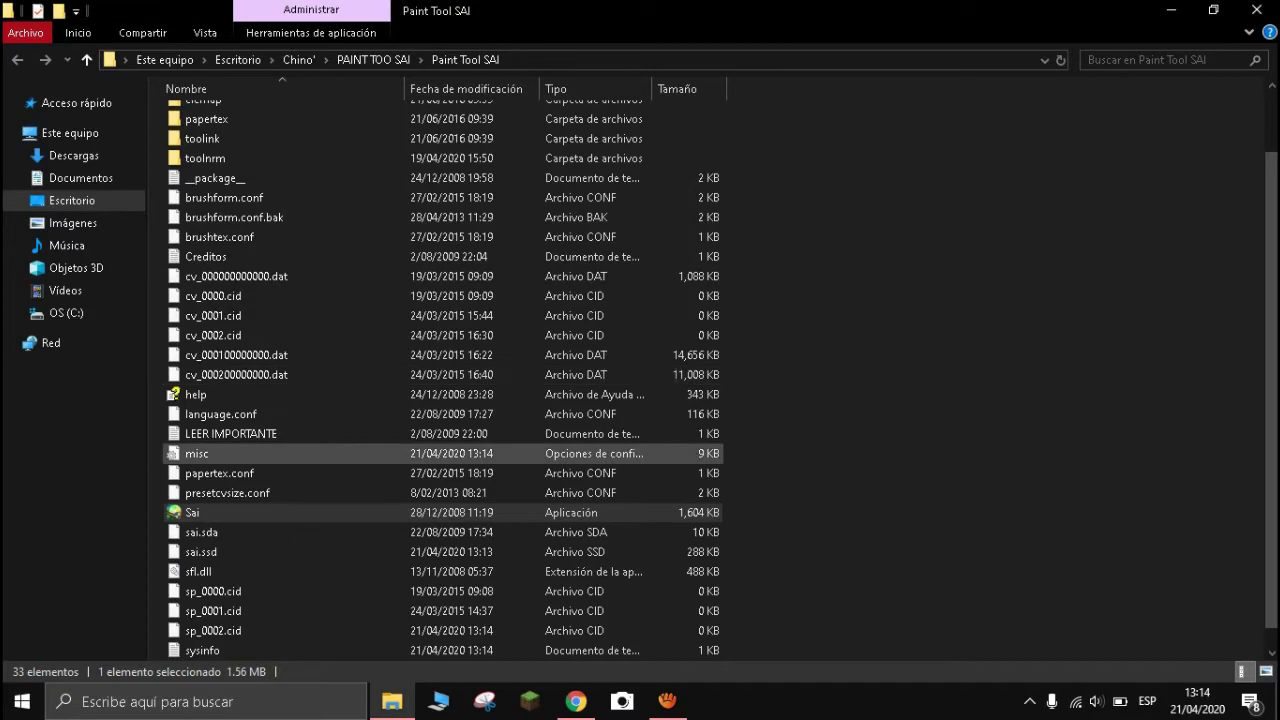
left_click(197, 453)
- Reopen misc to confirm both [Panel] values read 0, then close Notepad and Explorer
key("Return")
scroll(520, 300, "down", 5)
scroll(520, 300, "down", 5)
scroll(520, 300, "down", 3)
scroll(520, 300, "down", 8)
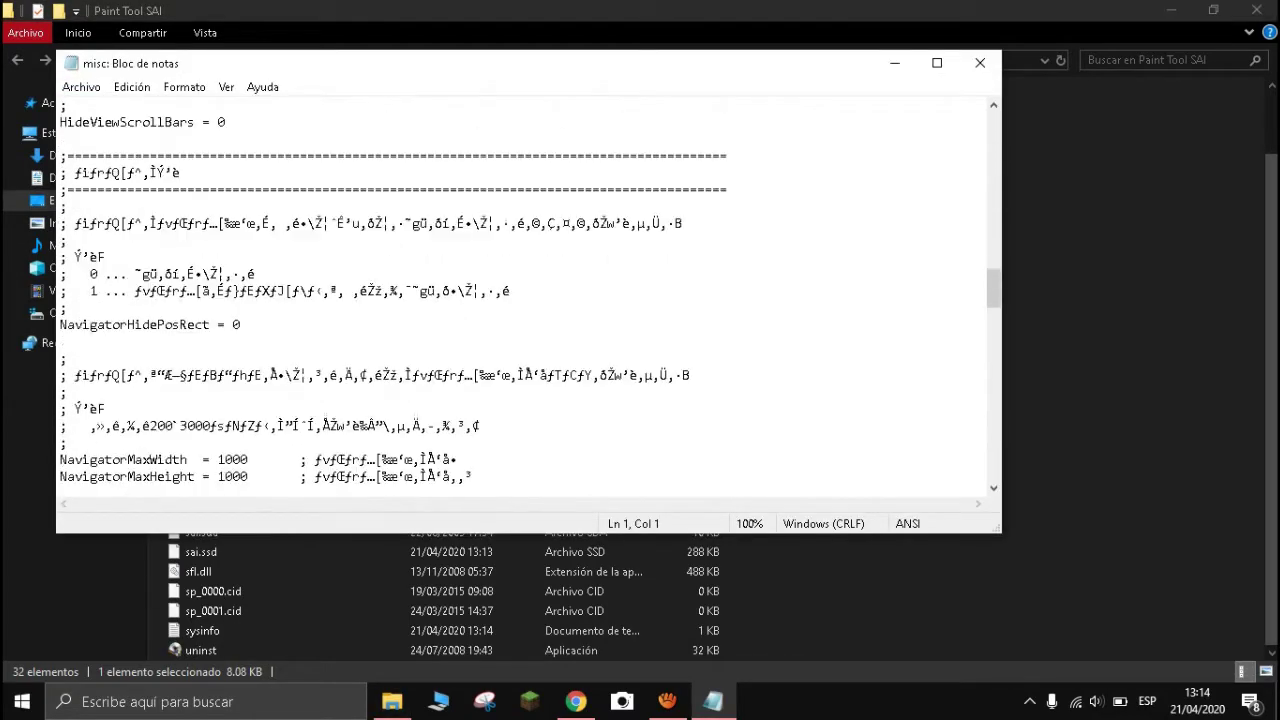
scroll(520, 300, "up", 9)
scroll(520, 300, "up", 2)
scroll(520, 300, "up", 1)
scroll(520, 300, "down", 1)
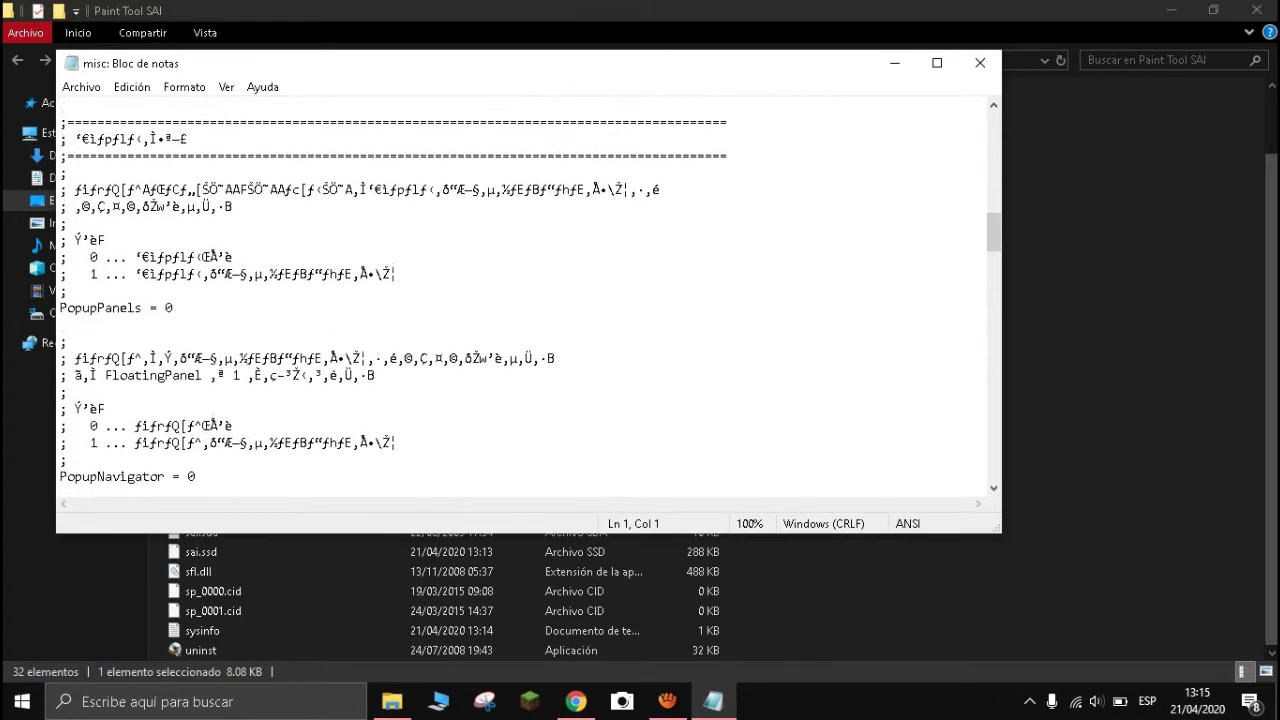
scroll(520, 300, "up", 2)
scroll(520, 300, "down", 3)
left_click(196, 426)
left_click(980, 62)
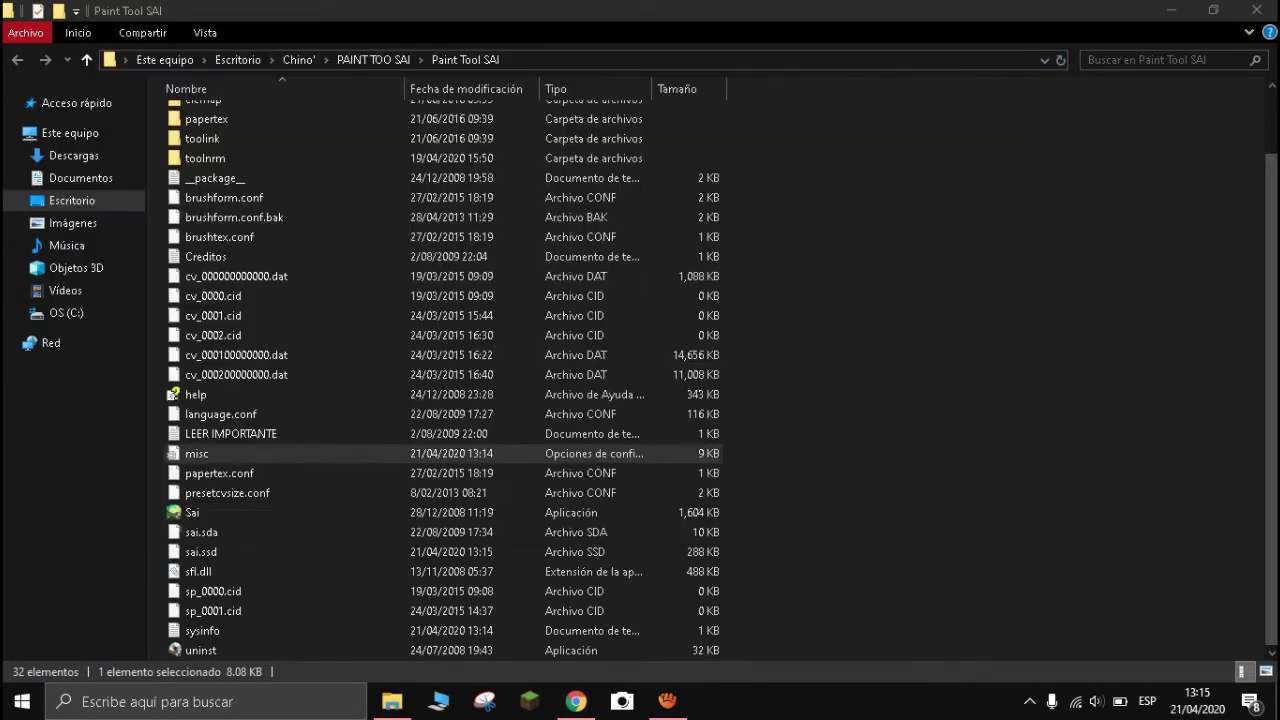
left_click(1257, 10)
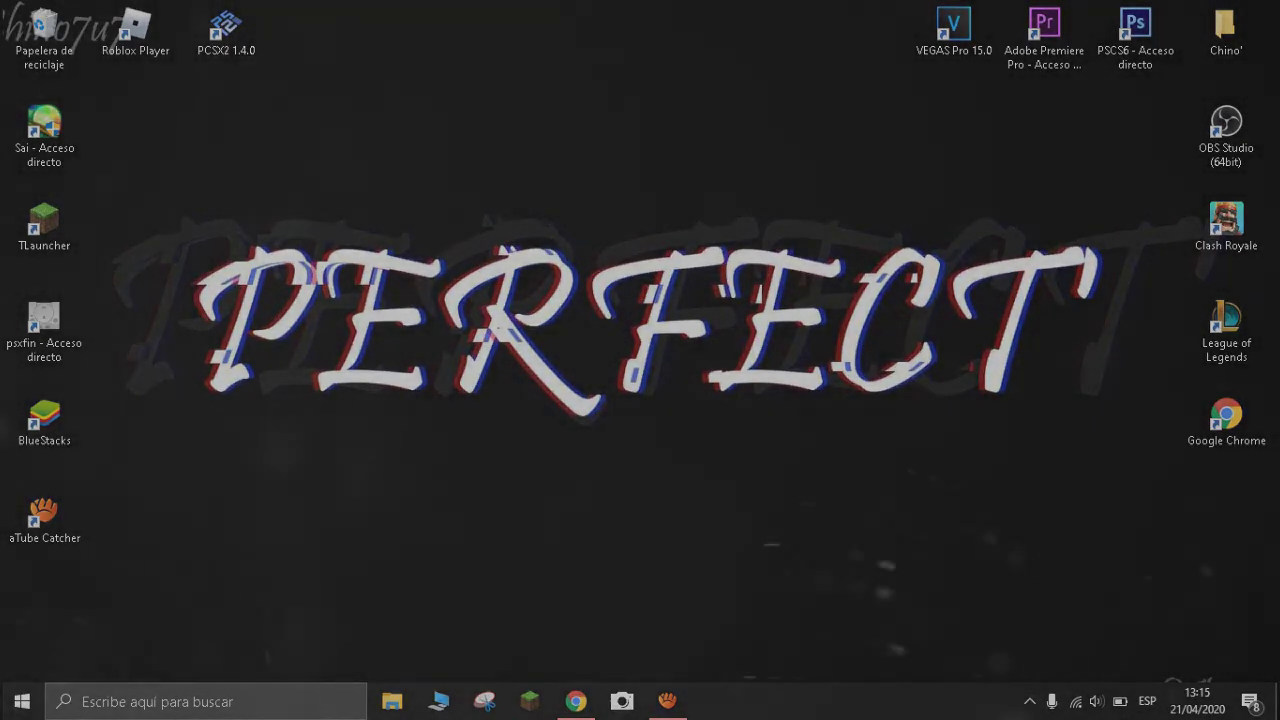
- Bring up aTube Catcher's screen recorder window from the taskbar
left_click(667, 701)
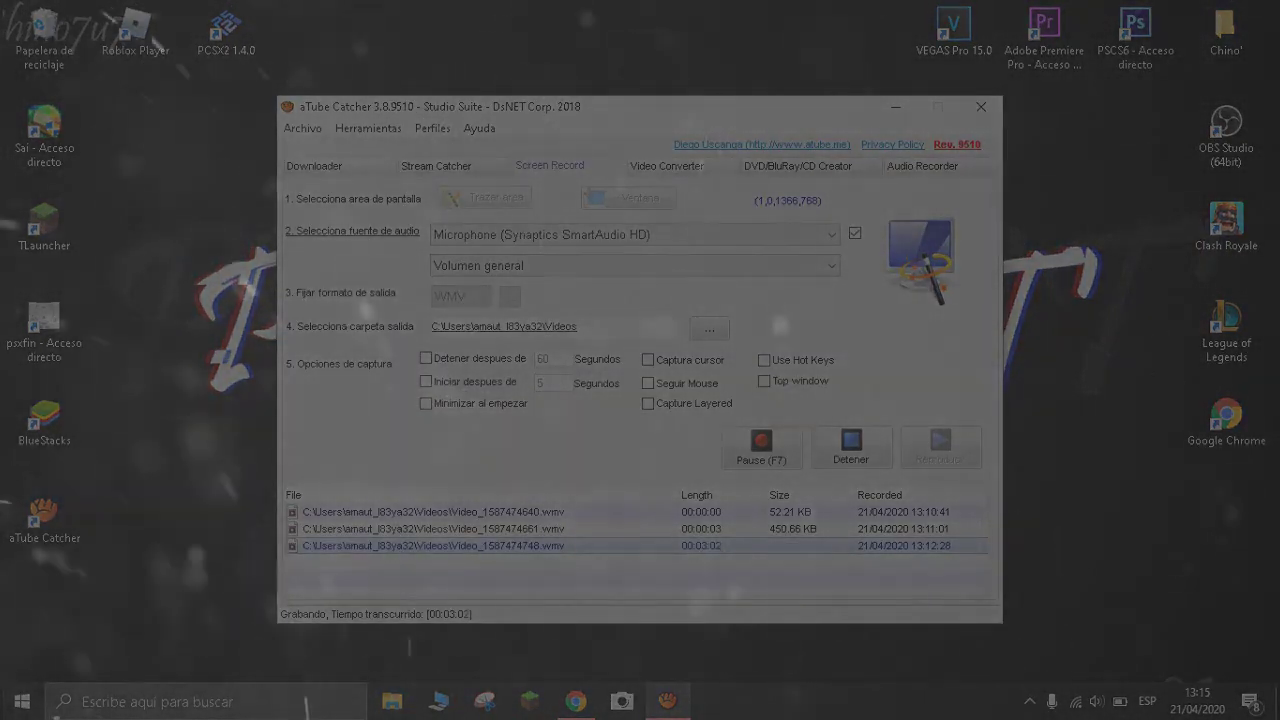